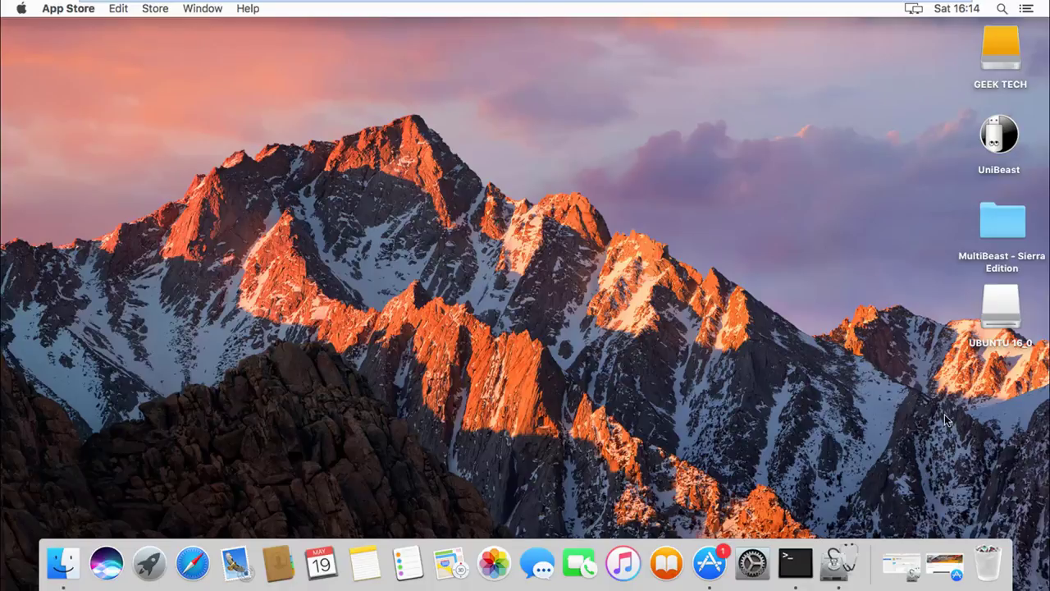
Erase the USB DISK Pro Media drive in Disk Utility as Untitled, with Mac OS Extended (Journaled) format and GUID Partition Map scheme
{"action": "left_click", "coordinate": [990, 314]}
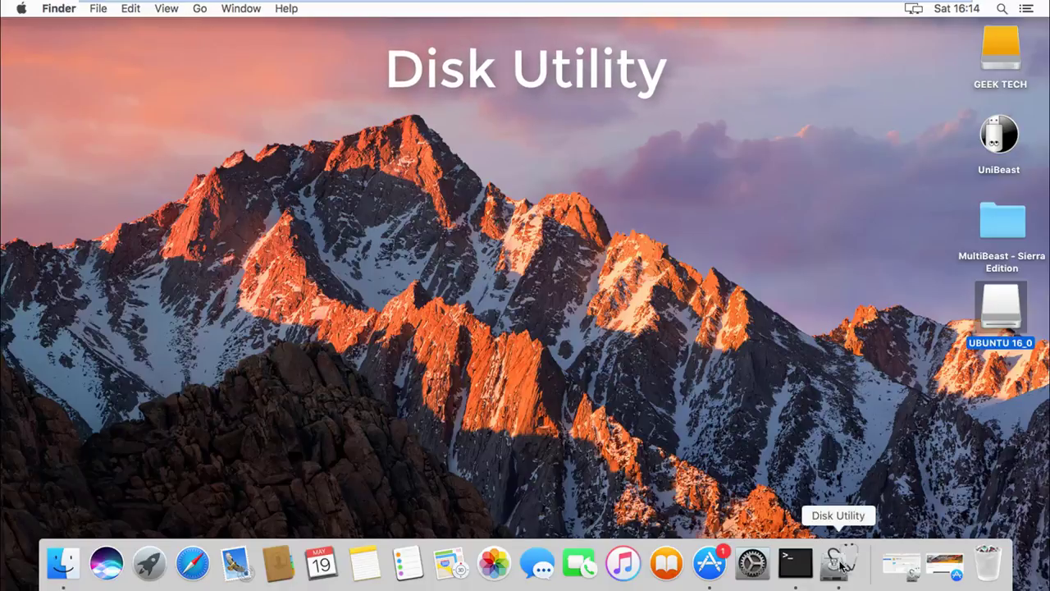
{"action": "left_click", "coordinate": [837, 563]}
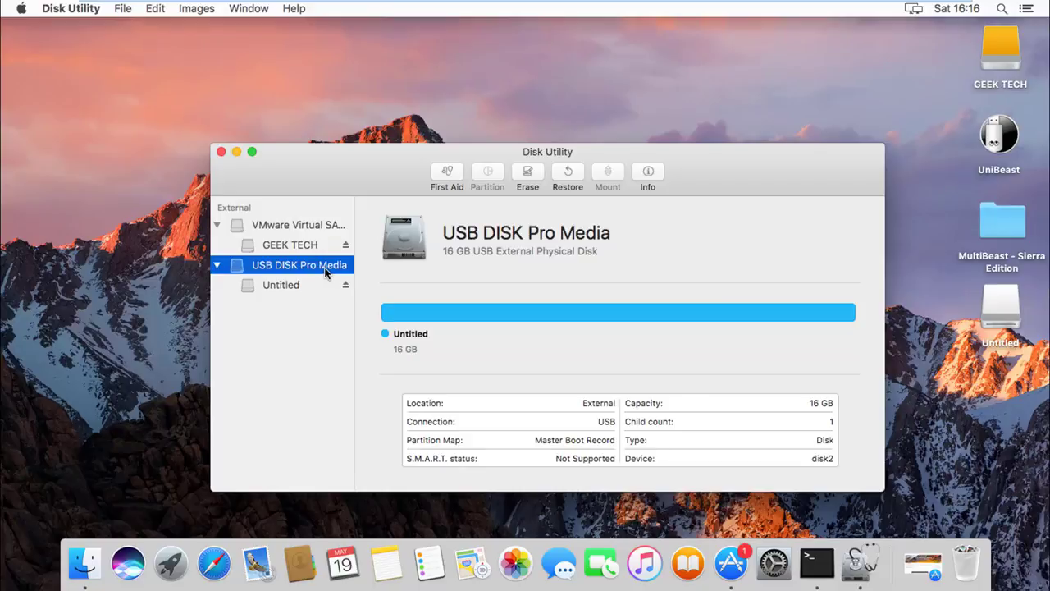
{"action": "left_click", "coordinate": [528, 173]}
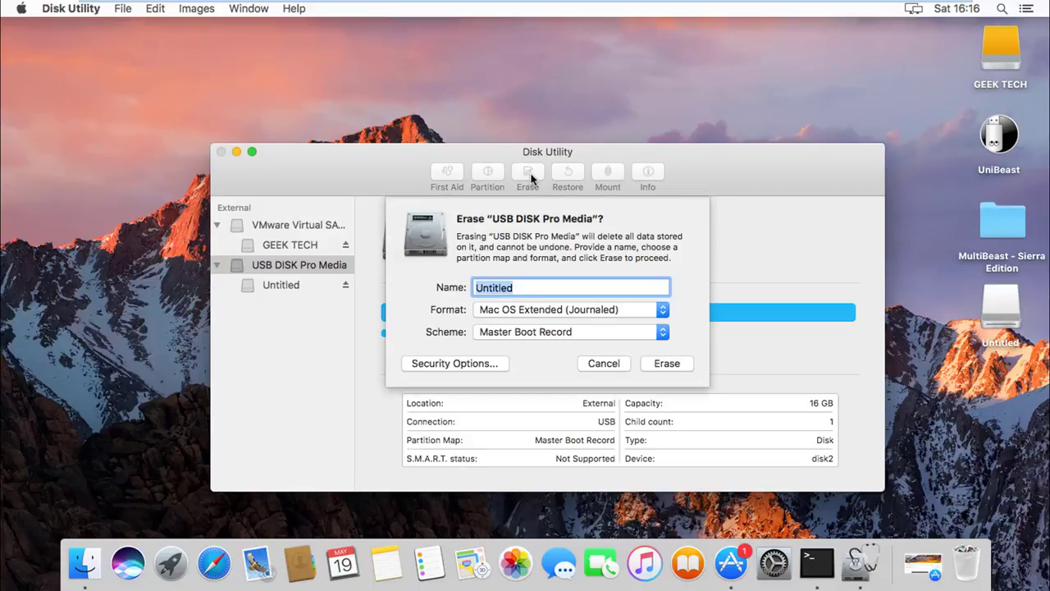
{"action": "left_click", "coordinate": [511, 332]}
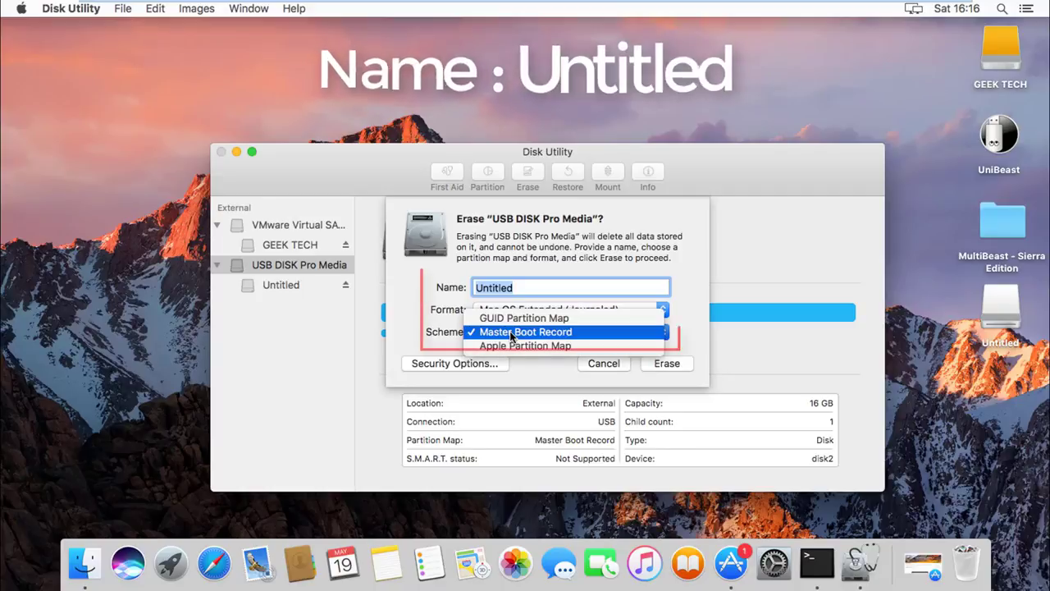
{"action": "left_click", "coordinate": [510, 319]}
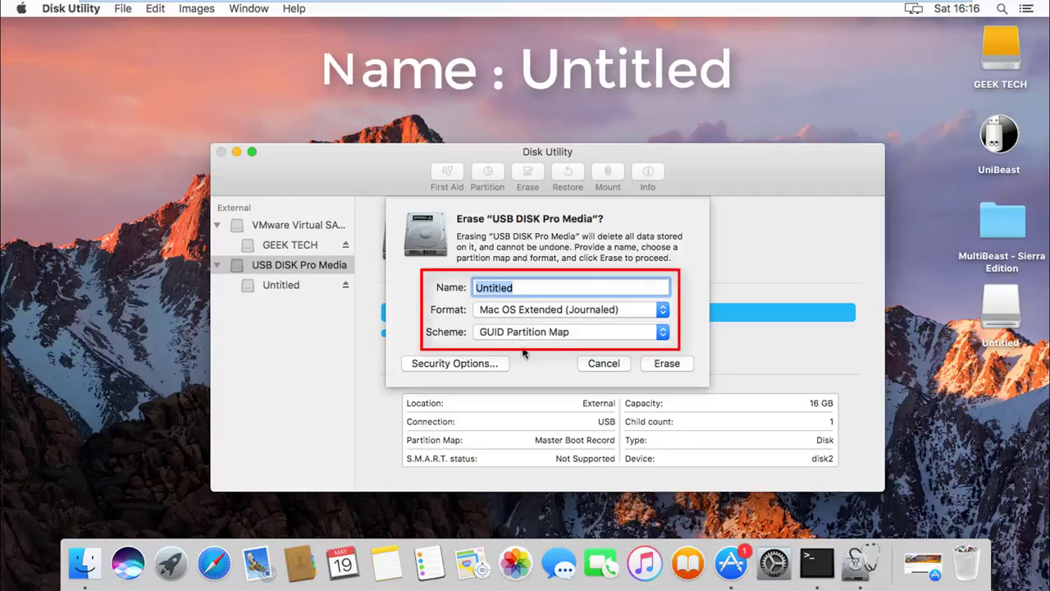
{"action": "left_click", "coordinate": [664, 363]}
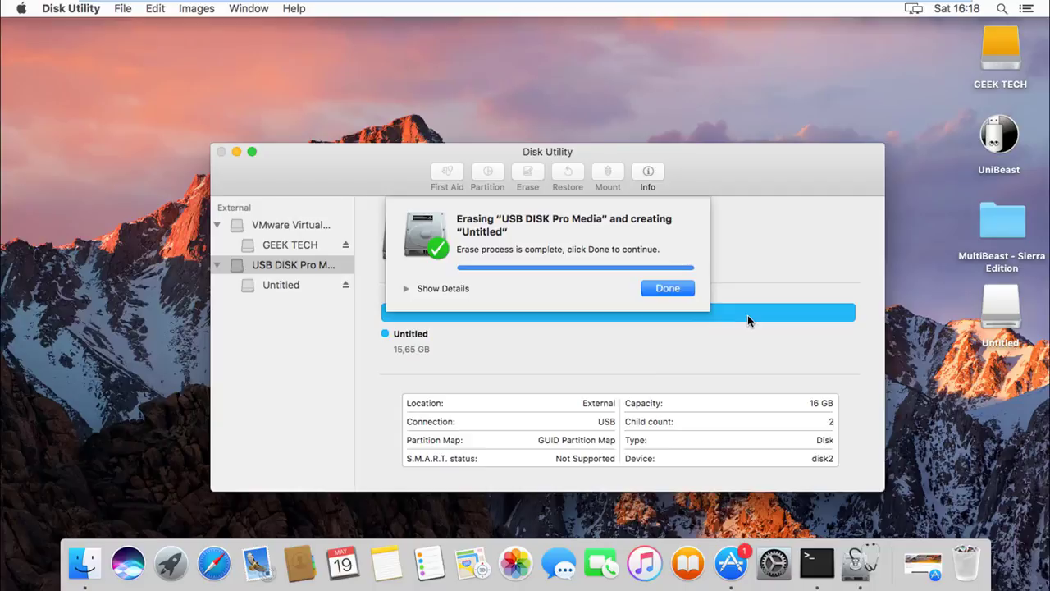
{"action": "left_click", "coordinate": [643, 287]}
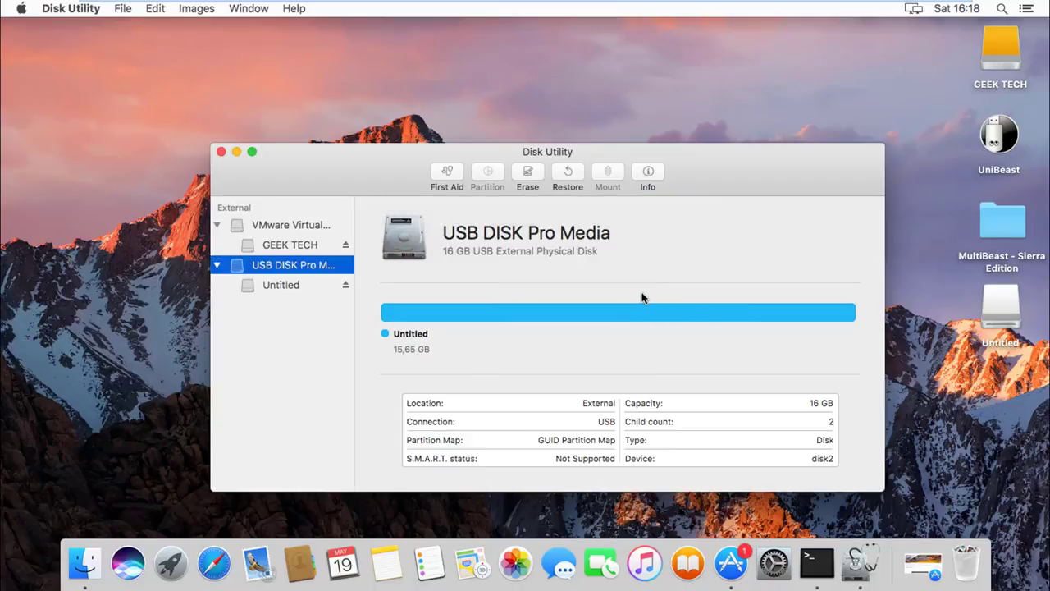
{"action": "left_click", "coordinate": [221, 152]}
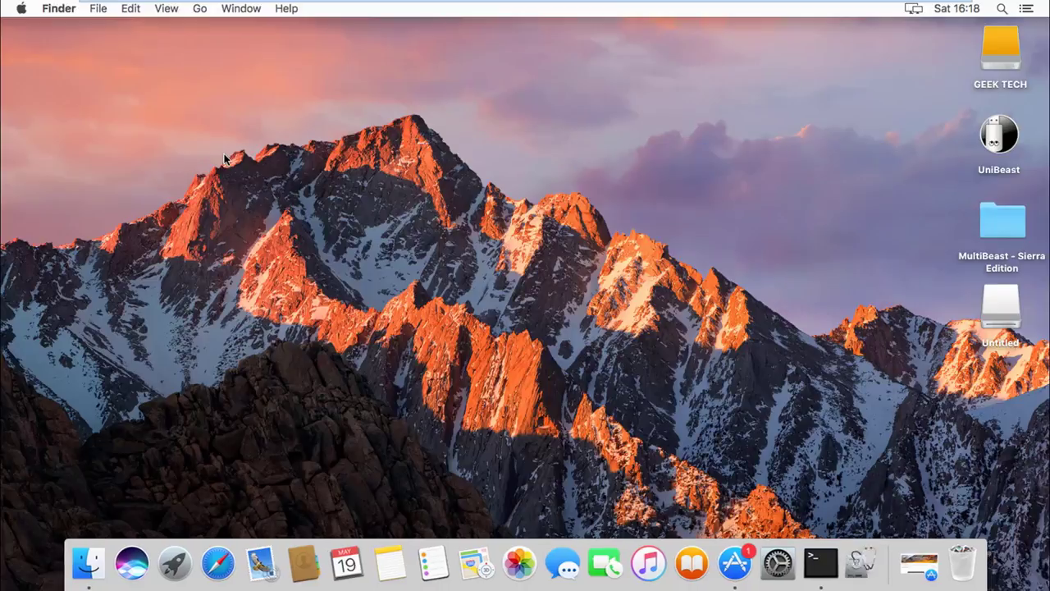
Switch to the App Store to view the macOS High Sierra page and its download options, and put its window away
{"action": "left_click", "coordinate": [901, 573]}
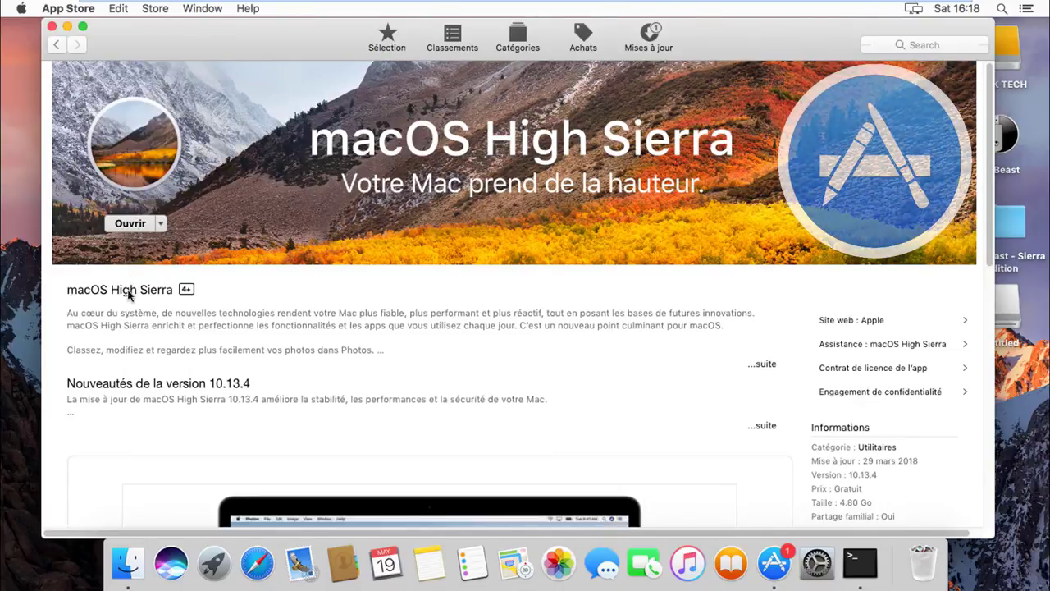
{"action": "left_click", "coordinate": [160, 223]}
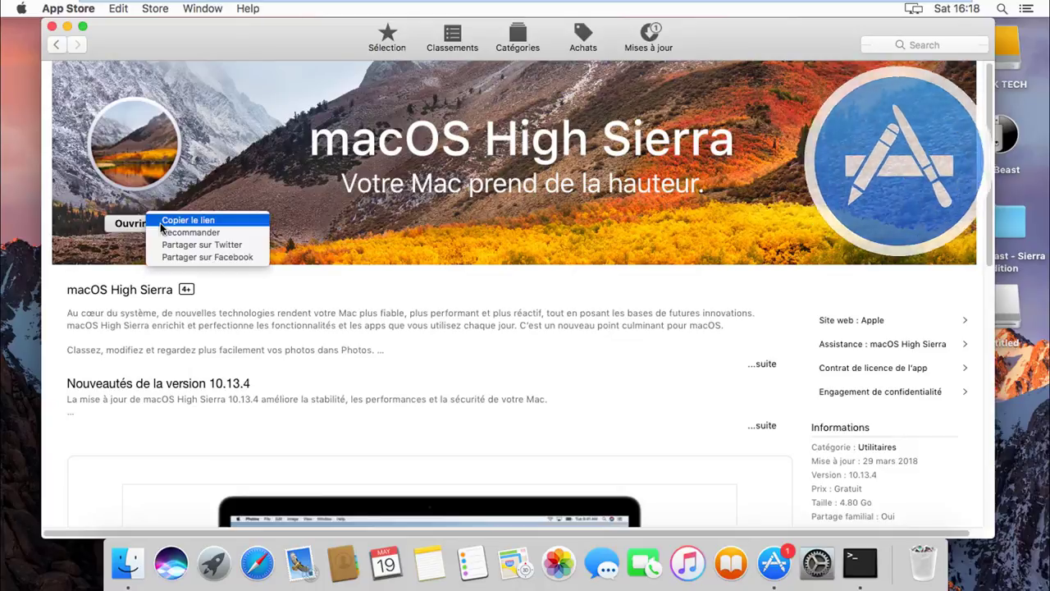
{"action": "left_click", "coordinate": [231, 190]}
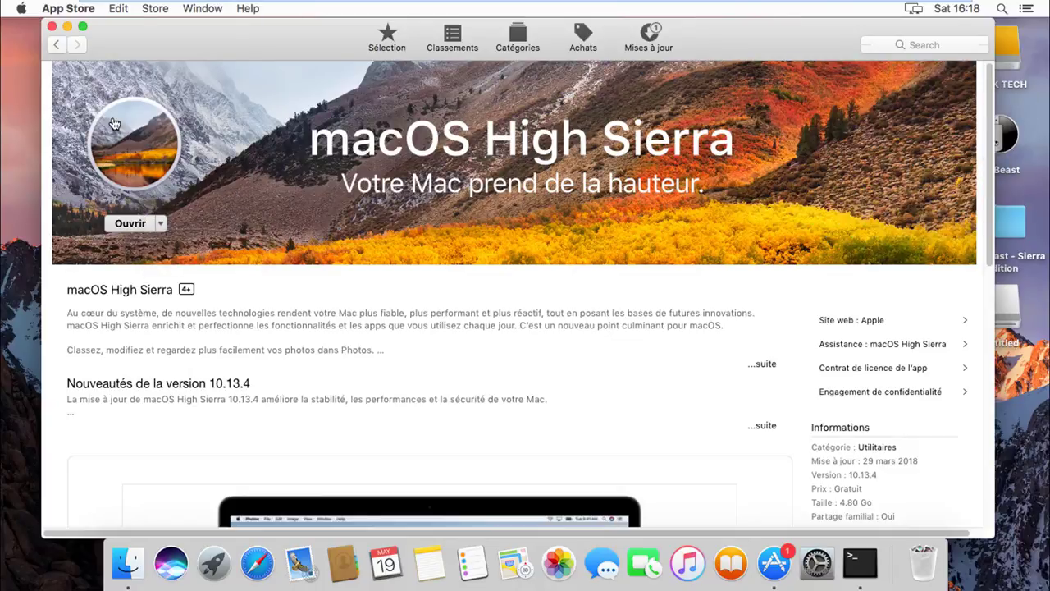
{"action": "left_click", "coordinate": [67, 26]}
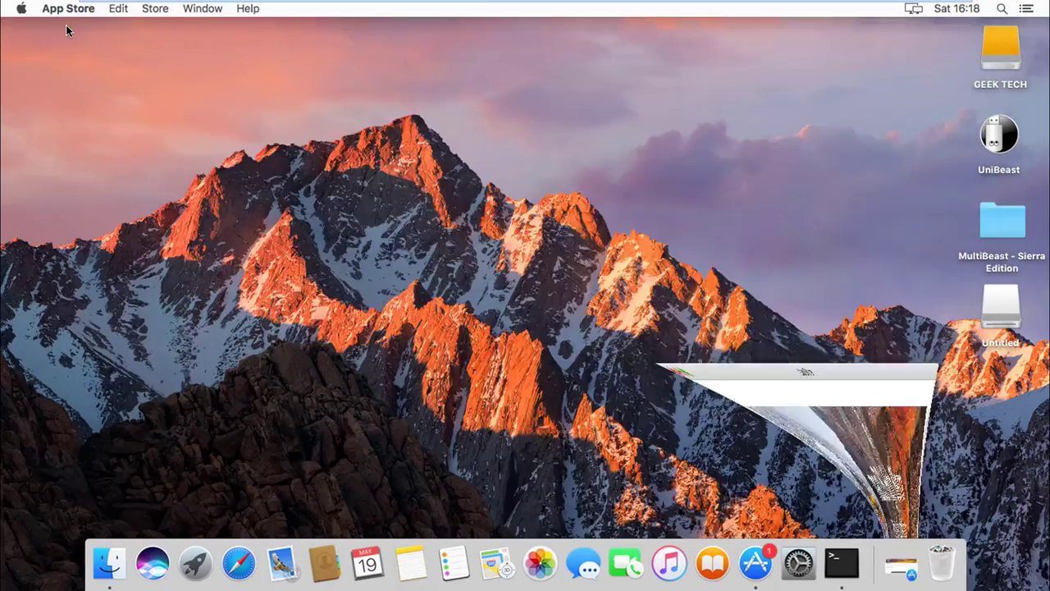
Find the Install macOS High Sierra application in the GEEK TECH drive's Applications folder and view its file information
{"action": "double_click", "coordinate": [1000, 54]}
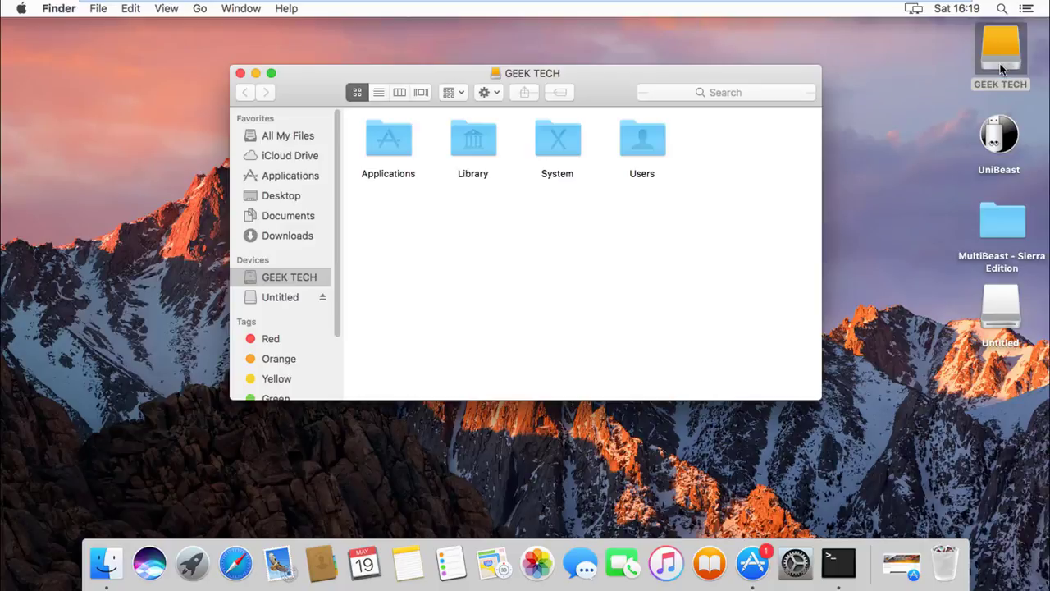
{"action": "double_click", "coordinate": [380, 152]}
{"action": "left_click", "coordinate": [664, 204]}
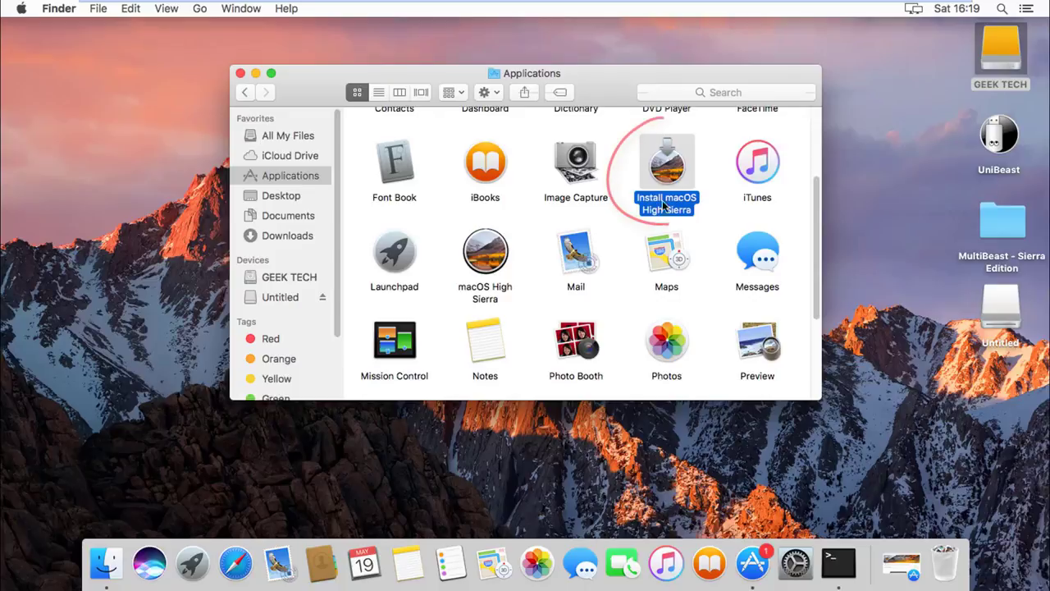
{"action": "right_click", "coordinate": [671, 171]}
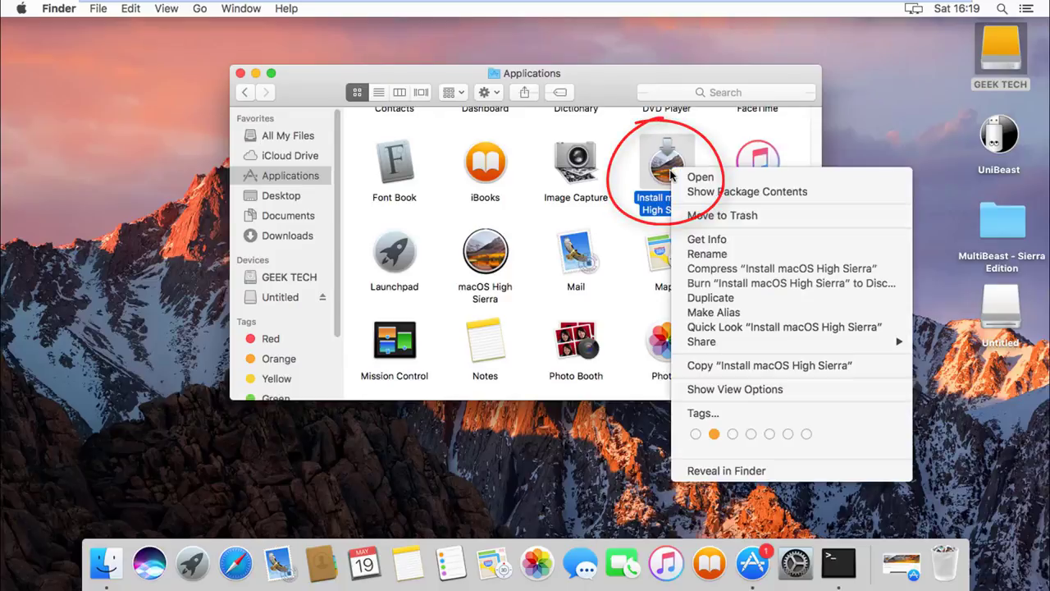
{"action": "left_click", "coordinate": [726, 239]}
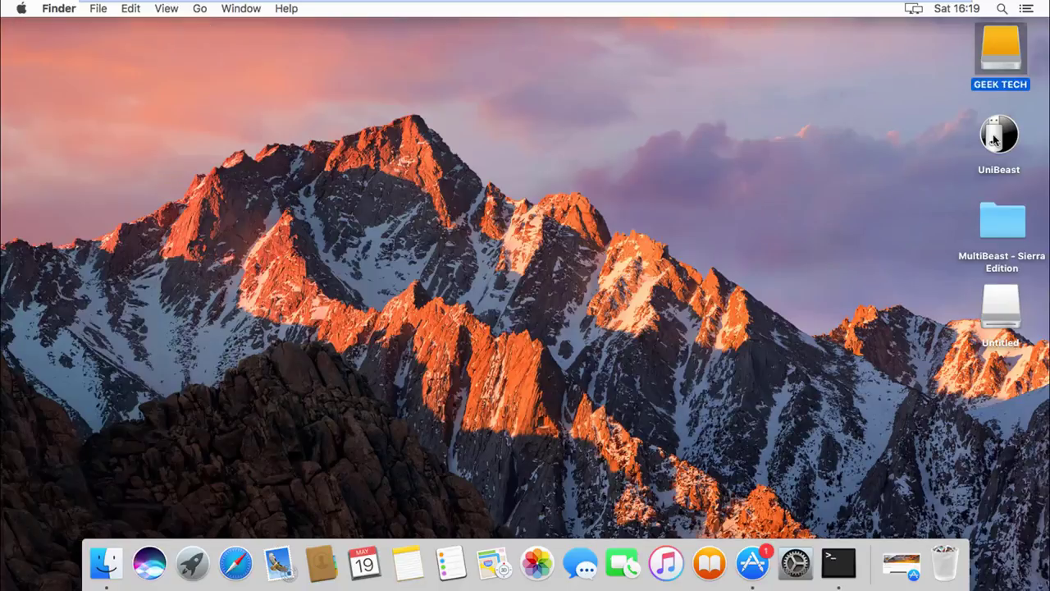
Launch UniBeast from the desktop, pass the introductory pages and agree to the software license
{"action": "double_click", "coordinate": [994, 139]}
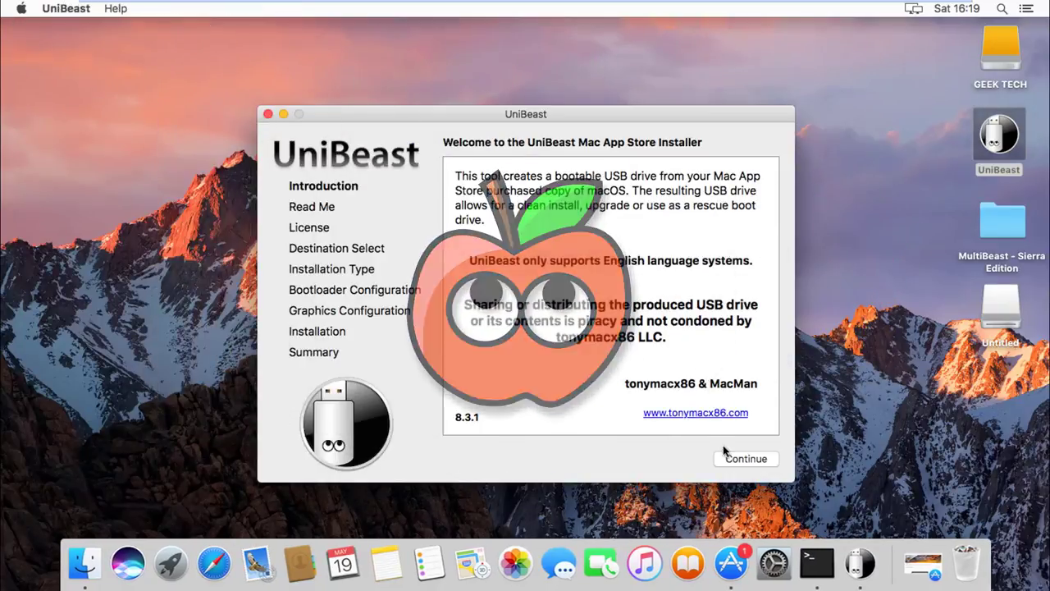
{"action": "left_click", "coordinate": [740, 458]}
{"action": "left_click", "coordinate": [738, 459]}
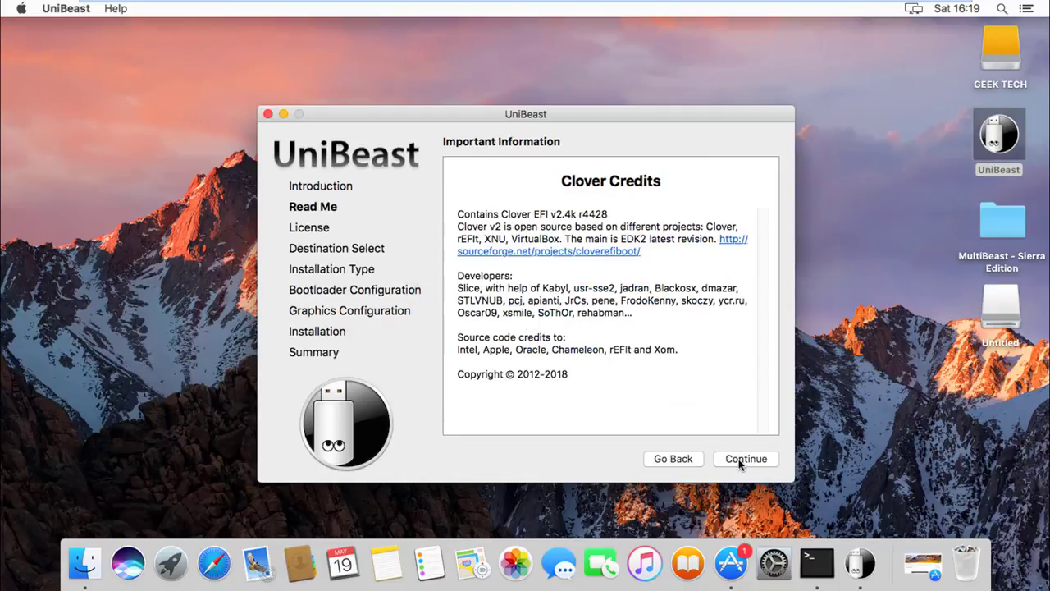
{"action": "left_click", "coordinate": [738, 458]}
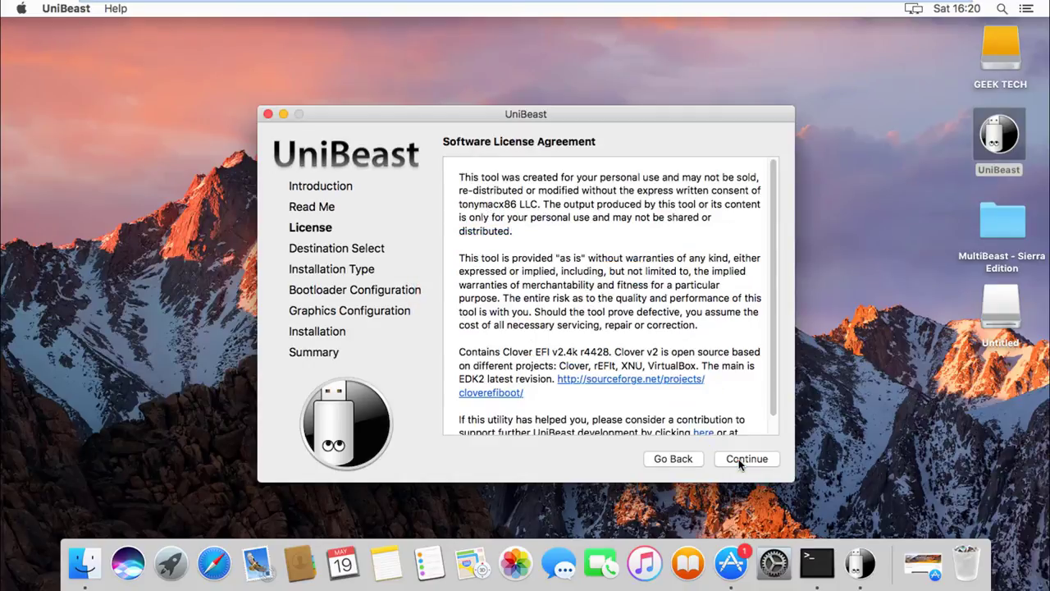
{"action": "left_click", "coordinate": [738, 459]}
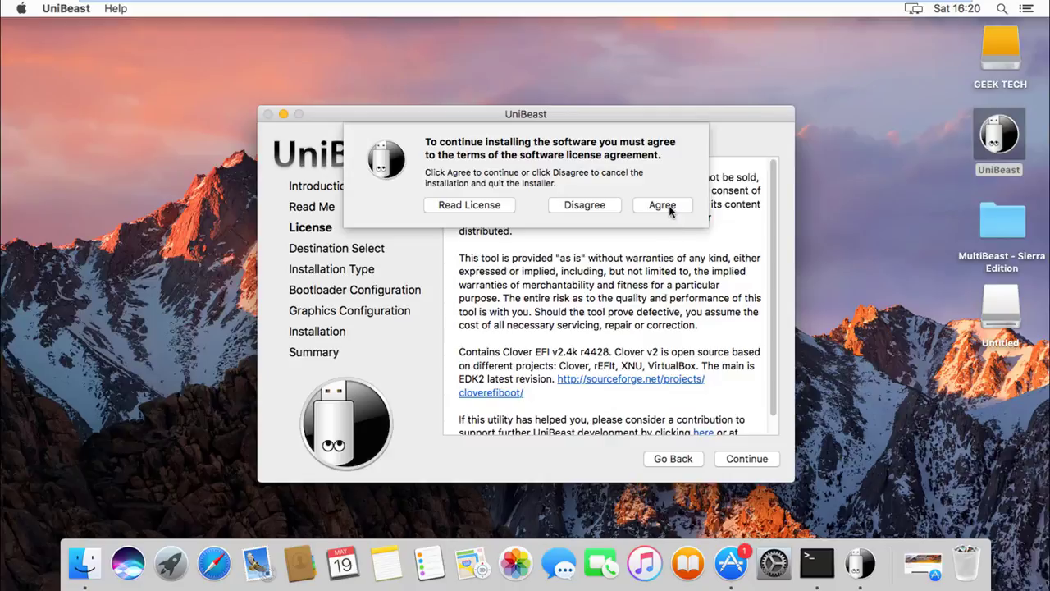
{"action": "left_click", "coordinate": [664, 205]}
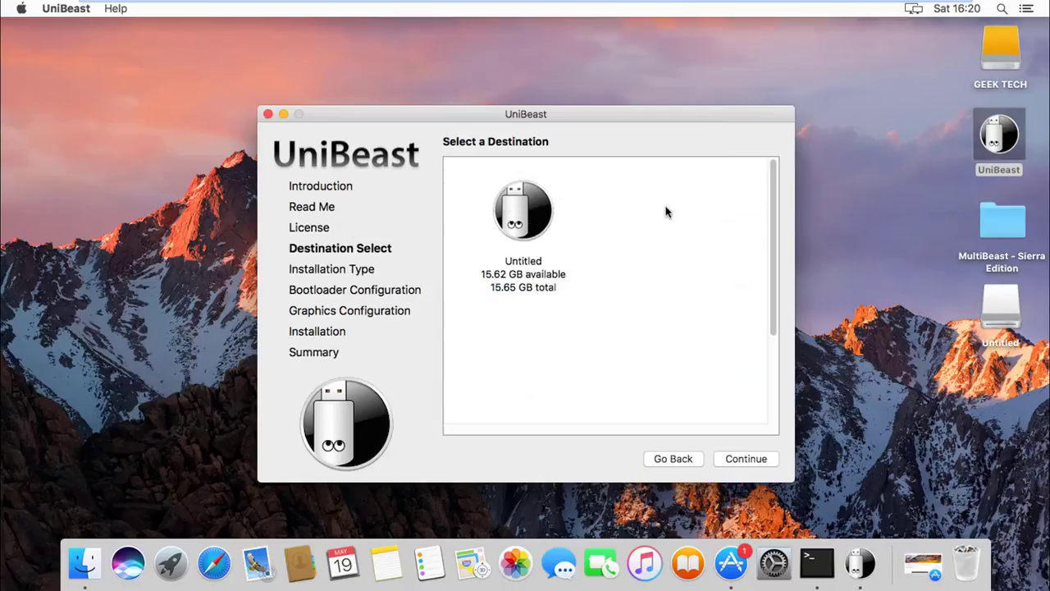
Select the Untitled USB drive as the destination and High Sierra as the OS installation
{"action": "left_click", "coordinate": [509, 218]}
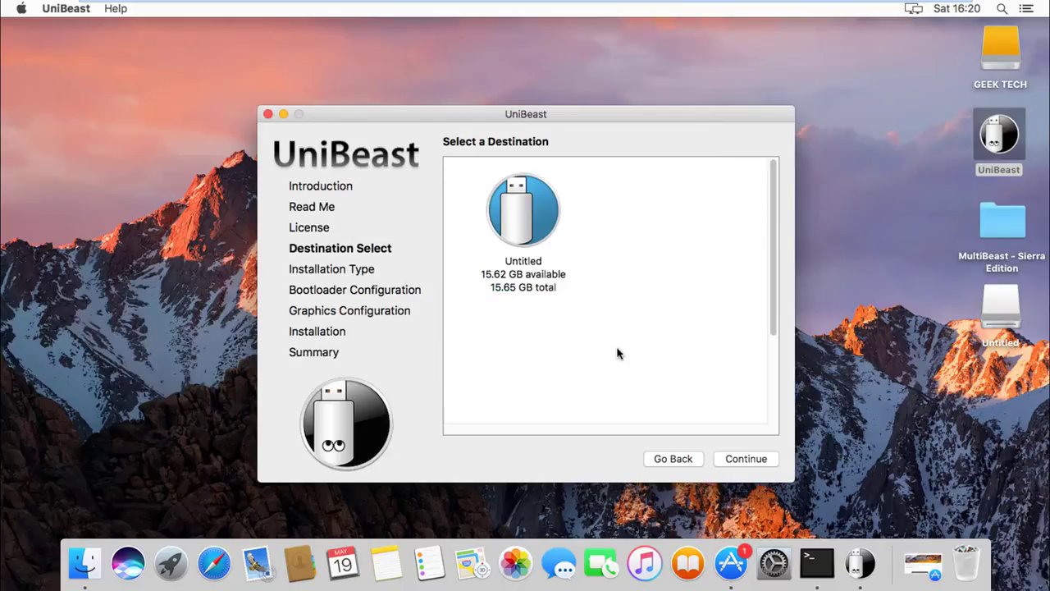
{"action": "left_click", "coordinate": [733, 459]}
{"action": "mouse_move", "coordinate": [594, 235]}
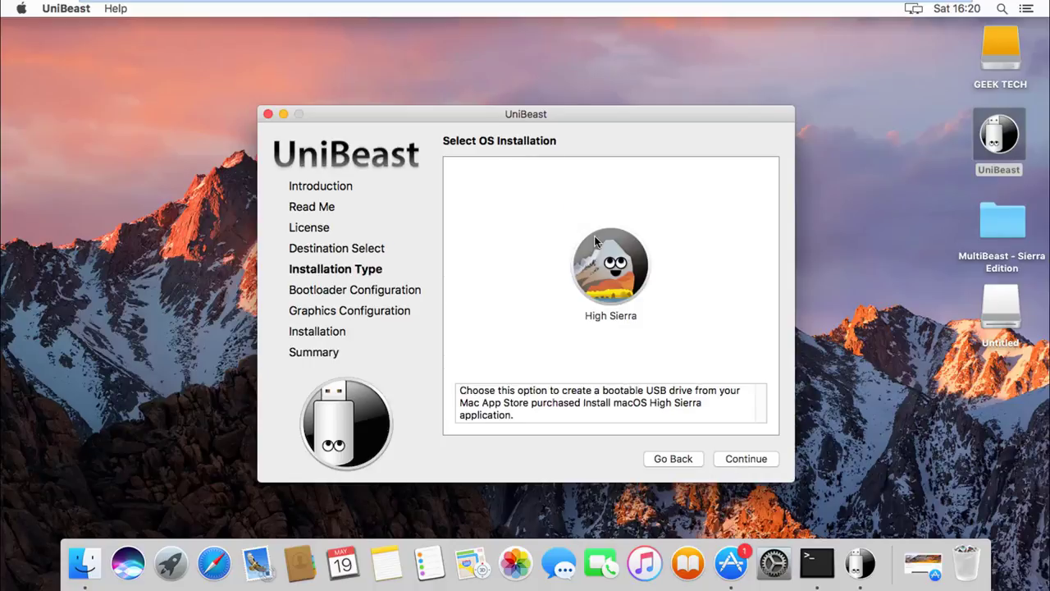
{"action": "left_click", "coordinate": [734, 460]}
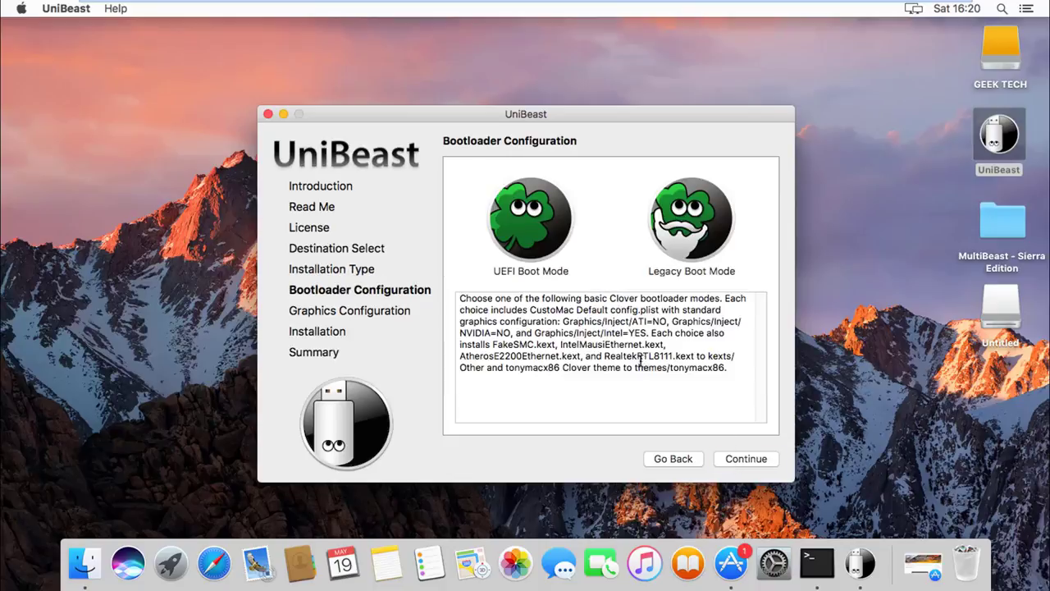
Choose UEFI Boot Mode for the bootloader and continue without injecting ATI or NVIDIA graphics
{"action": "left_click", "coordinate": [530, 224]}
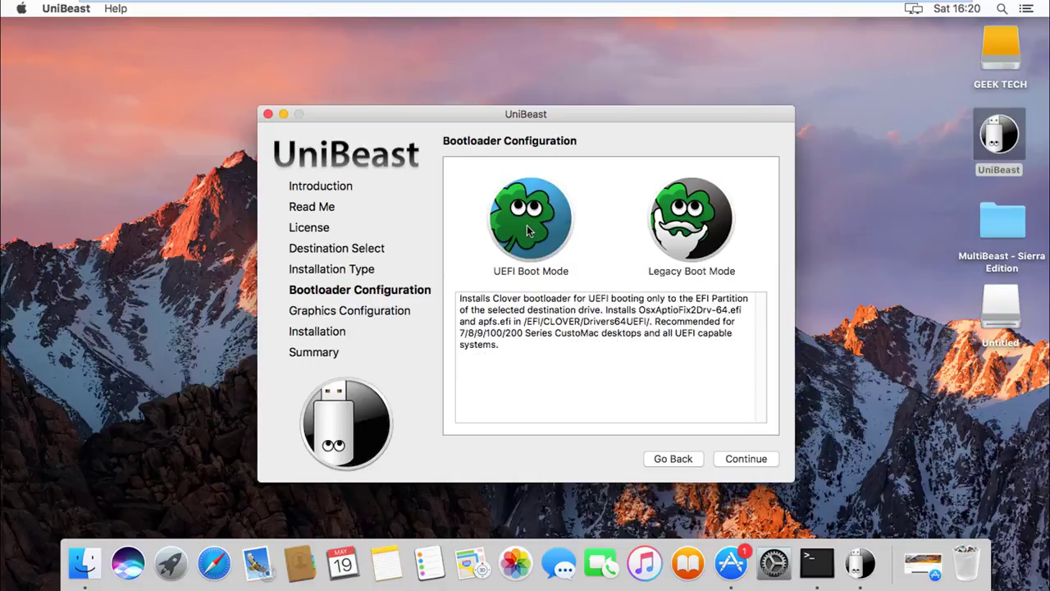
{"action": "left_click", "coordinate": [736, 461]}
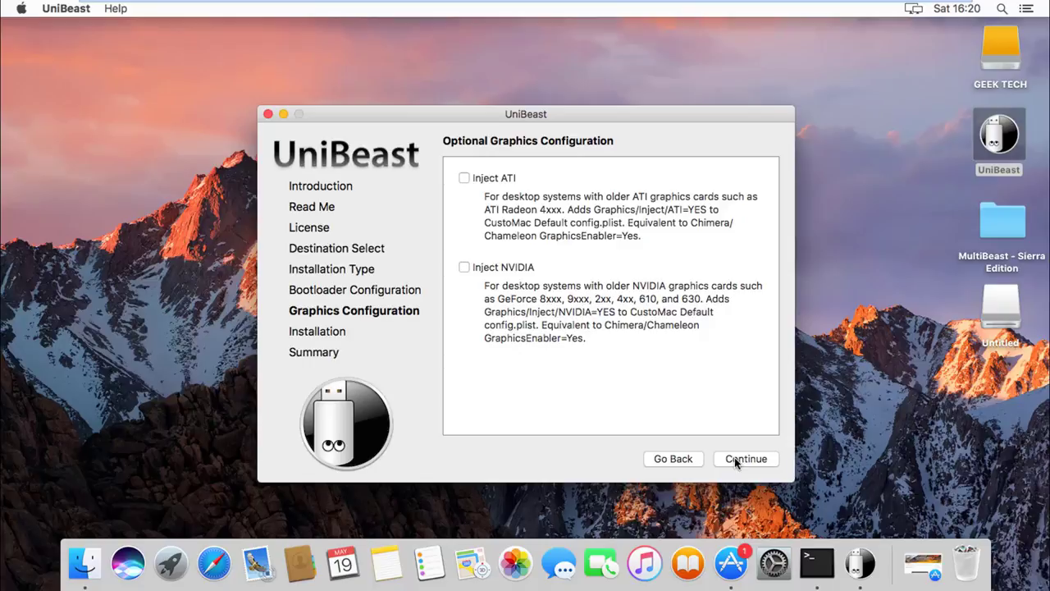
{"action": "left_click", "coordinate": [735, 457]}
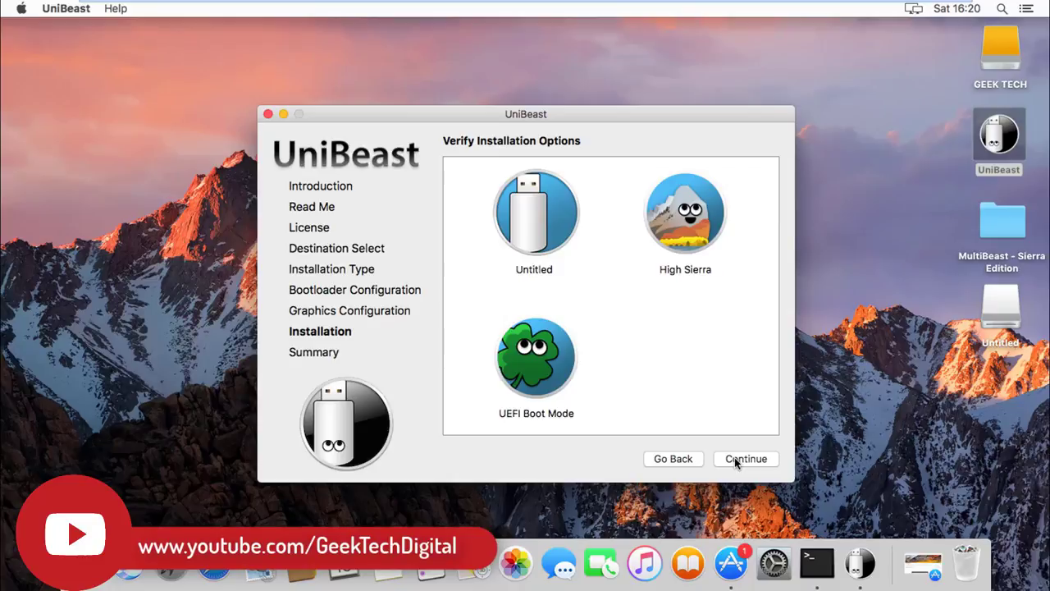
Start creating the bootable drive, authorize it with the account password, and quit UniBeast once the installation finishes
{"action": "left_click", "coordinate": [734, 457]}
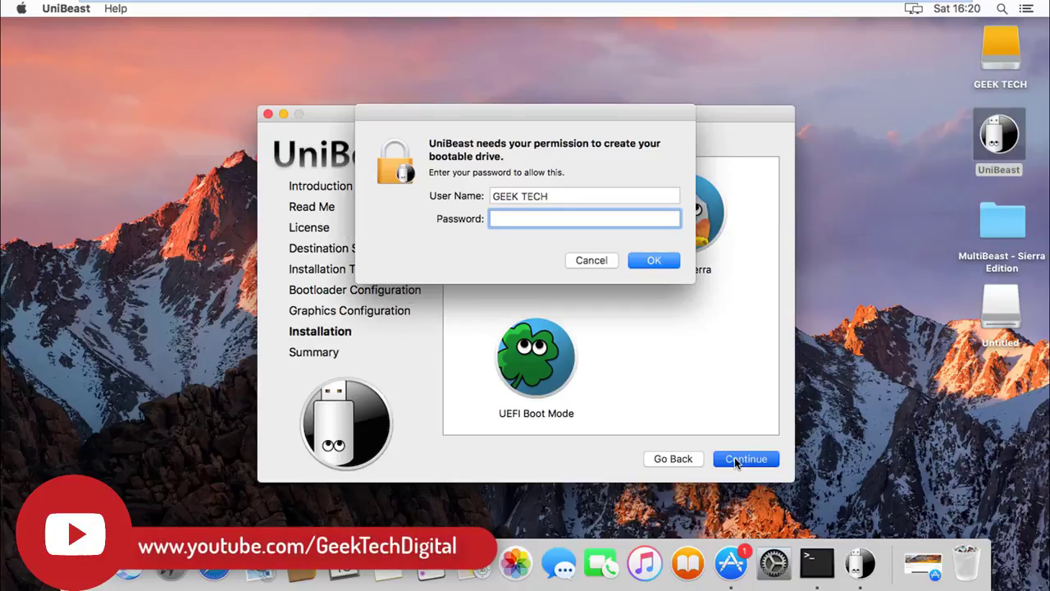
{"action": "type", "text": "•••••"}
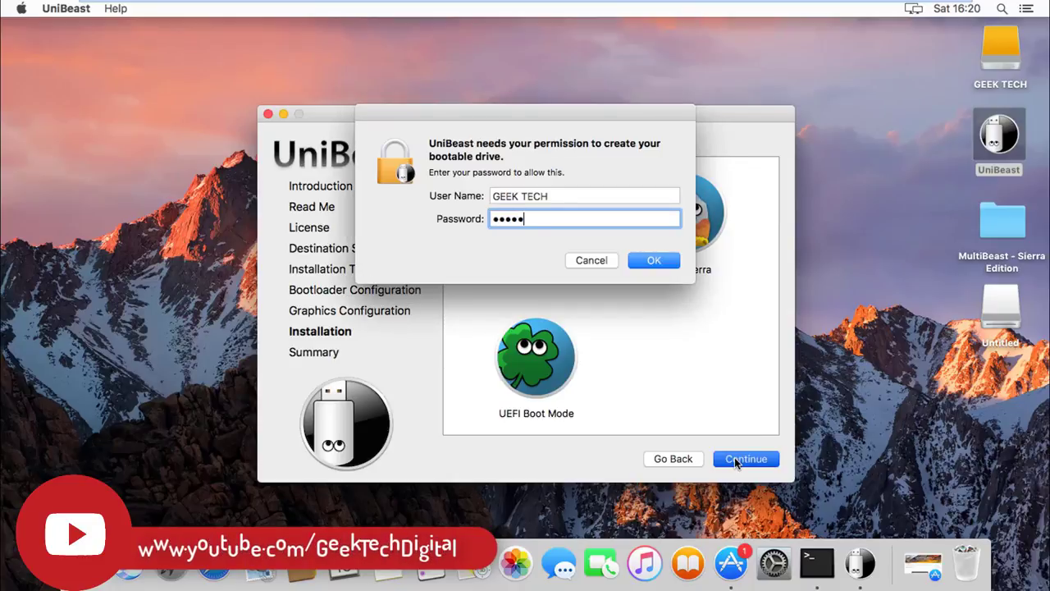
{"action": "type", "text": "•••••"}
{"action": "key", "text": "Return"}
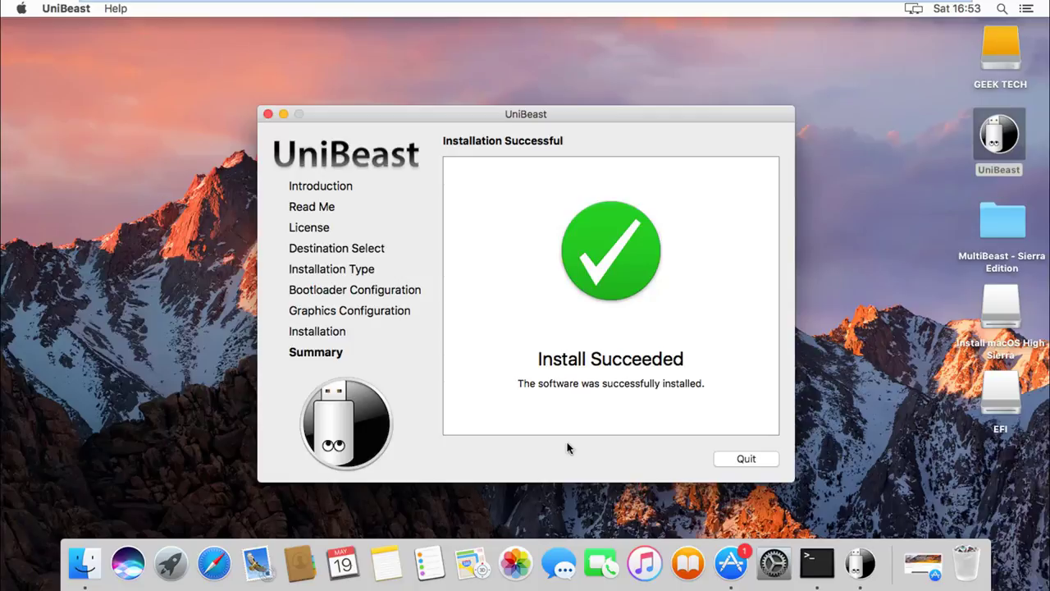
{"action": "left_click", "coordinate": [742, 460]}
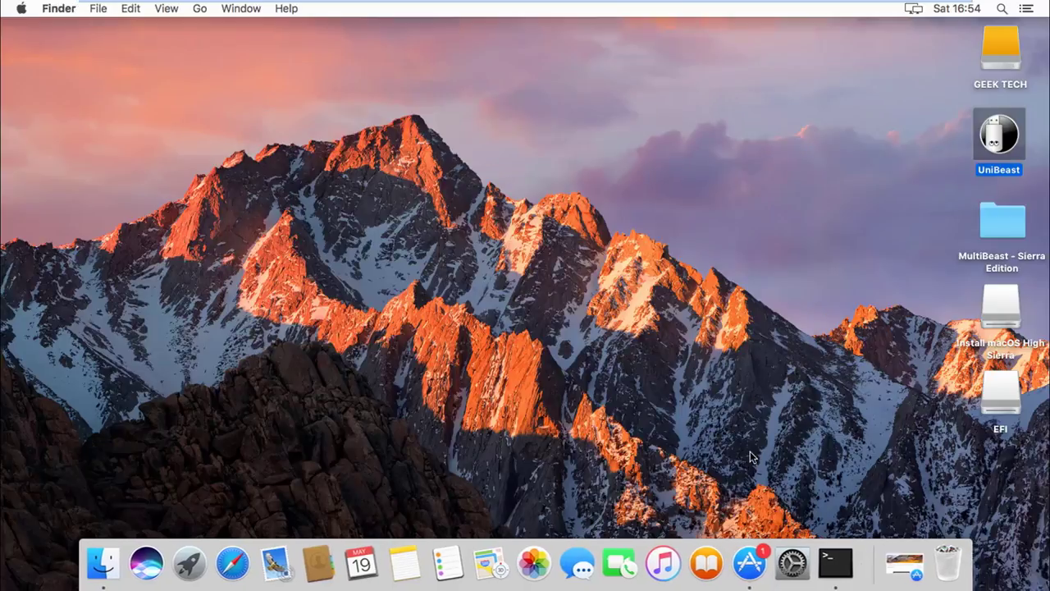
Copy MultiBeast from the MultiBeast - Sierra Edition folder to the Install macOS High Sierra drive and close both folder windows
{"action": "double_click", "coordinate": [998, 308]}
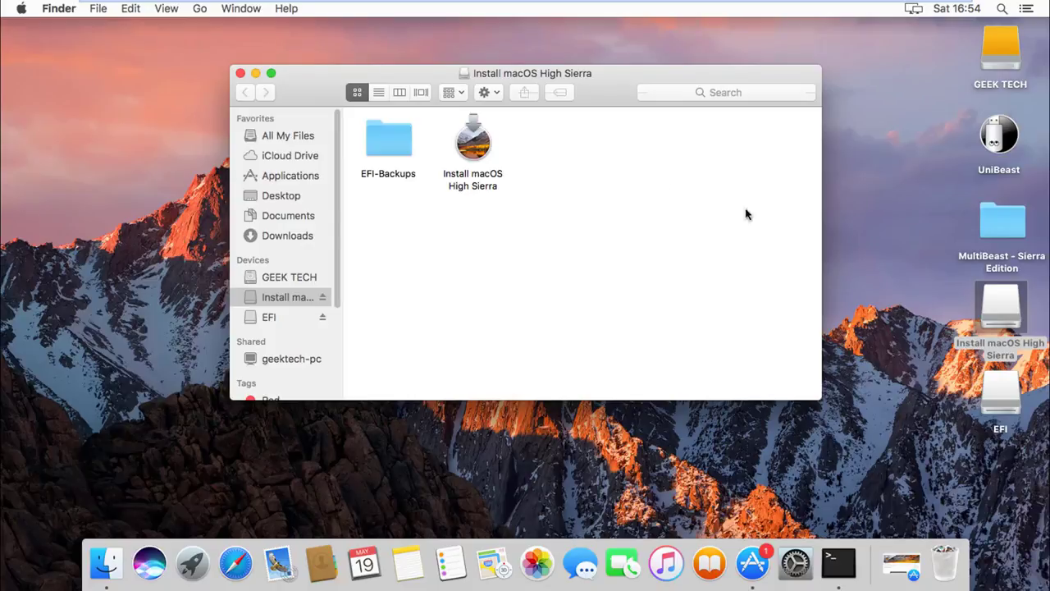
{"action": "right_click", "coordinate": [990, 234]}
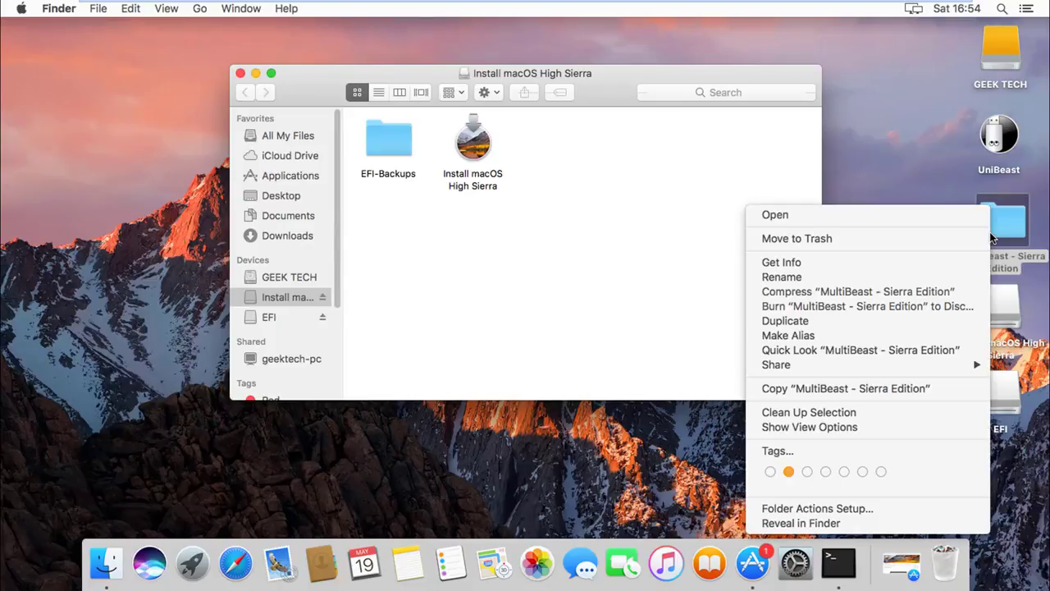
{"action": "left_click", "coordinate": [958, 216]}
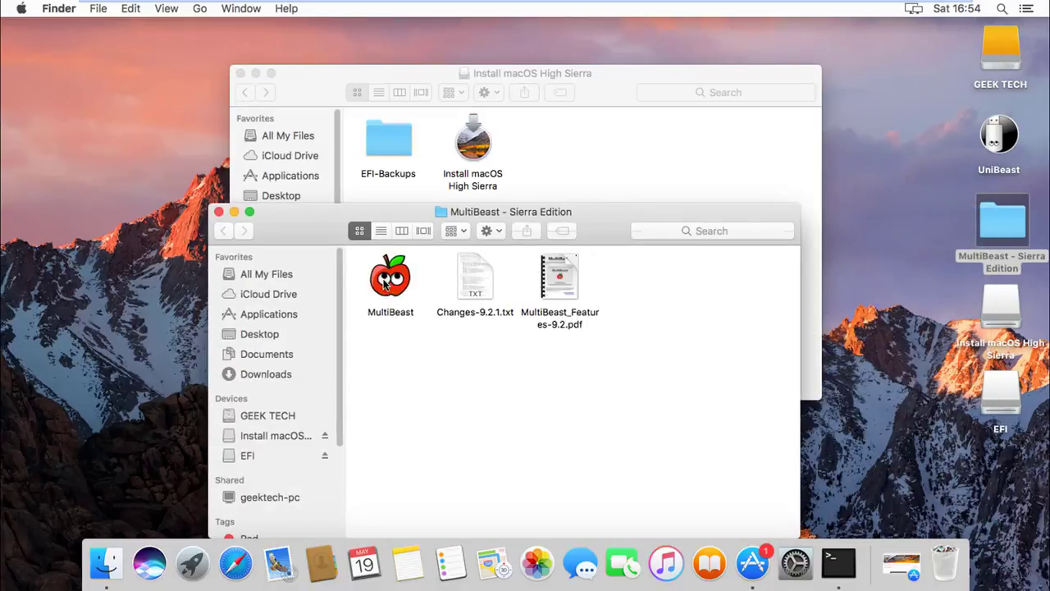
{"action": "left_click_drag", "start_coordinate": [390, 275], "coordinate": [590, 150]}
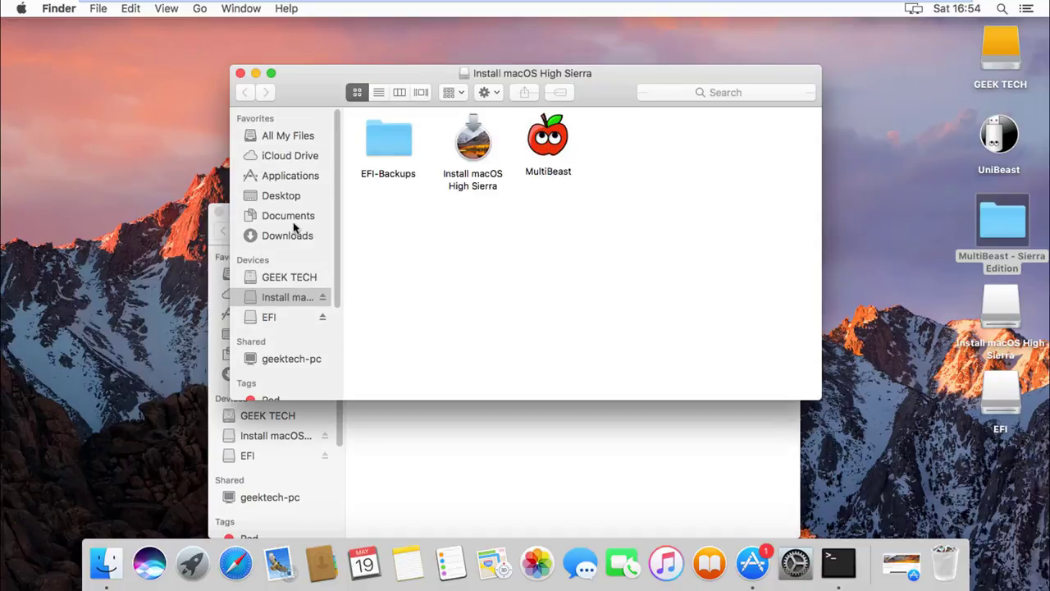
{"action": "left_click", "coordinate": [240, 74]}
{"action": "left_click", "coordinate": [219, 213]}
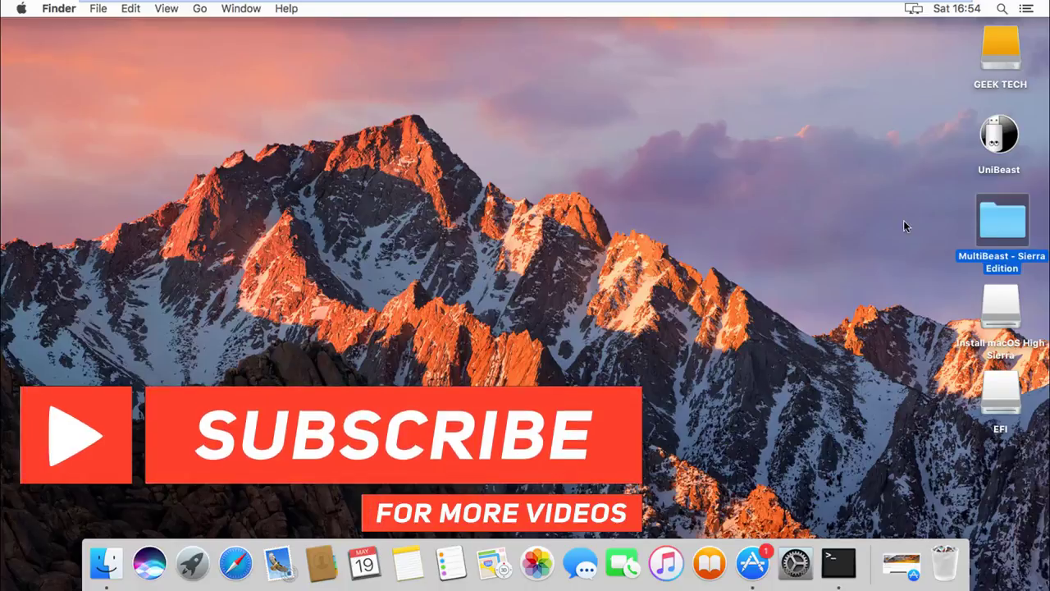
{"action": "left_click_drag", "start_coordinate": [896, 218], "coordinate": [933, 229]}
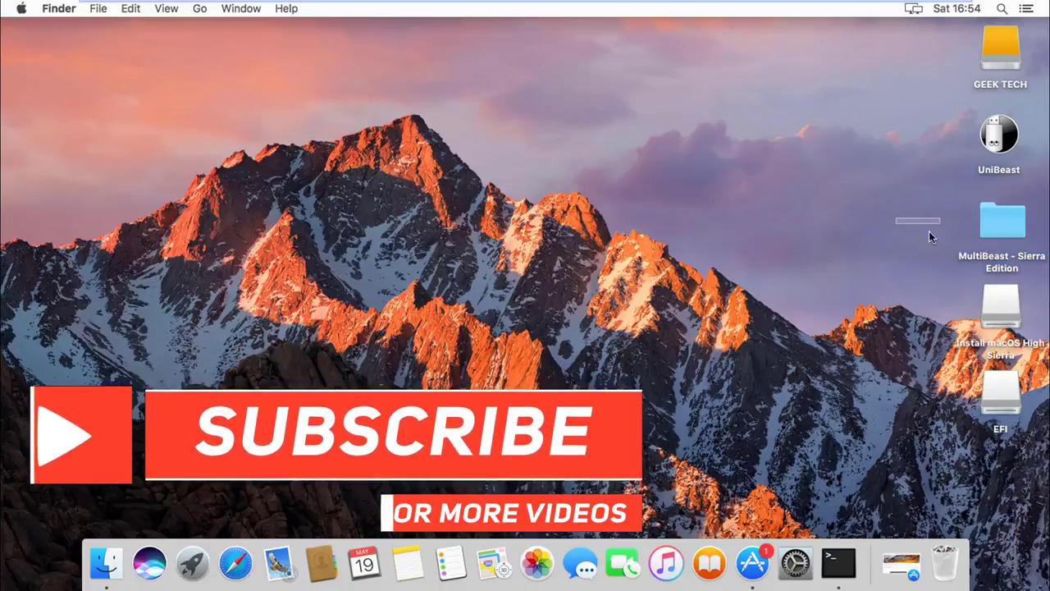
{"action": "left_click_drag", "start_coordinate": [1009, 373], "coordinate": [702, 192]}
{"action": "left_click_drag", "start_coordinate": [760, 239], "coordinate": [626, 70]}
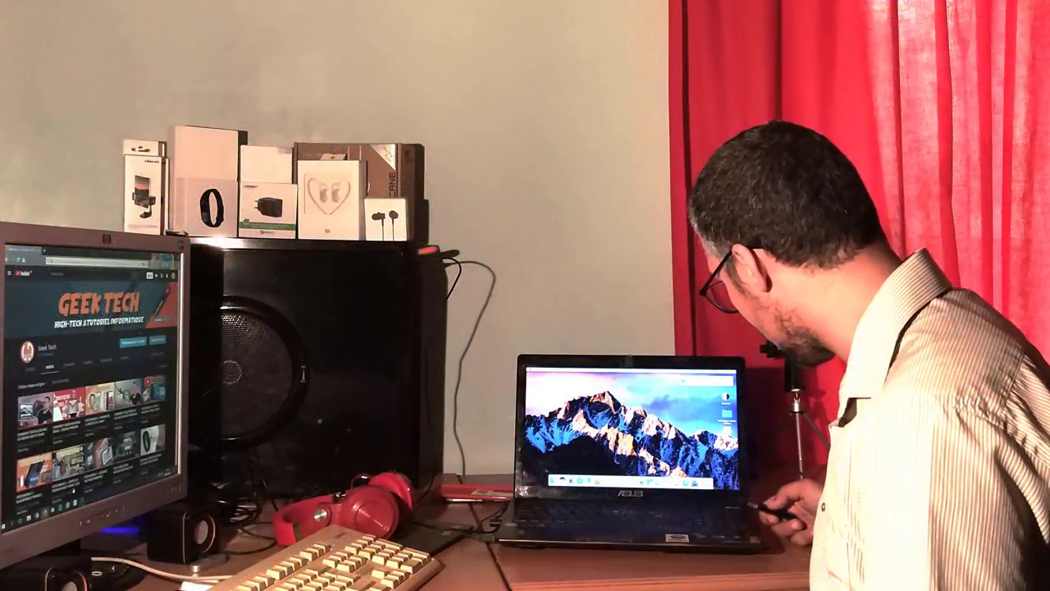